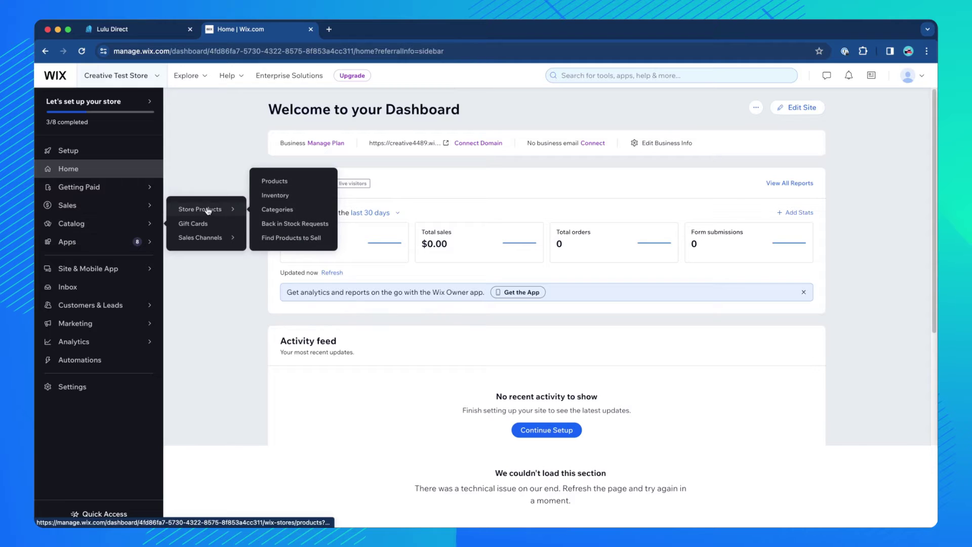
# Step: Give the Ocean Notebook product a shipping weight of 1 lb
pyautogui.click(267, 182)
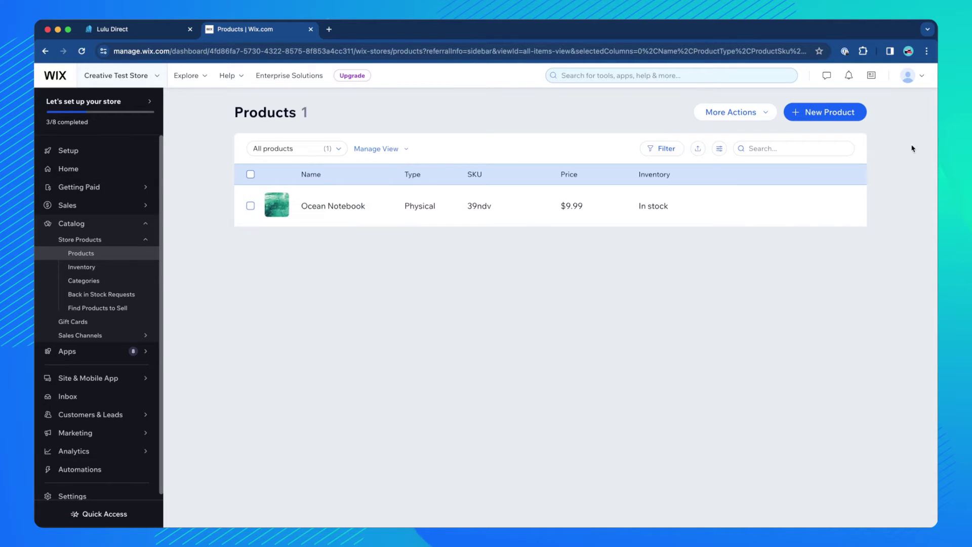
pyautogui.click(336, 212)
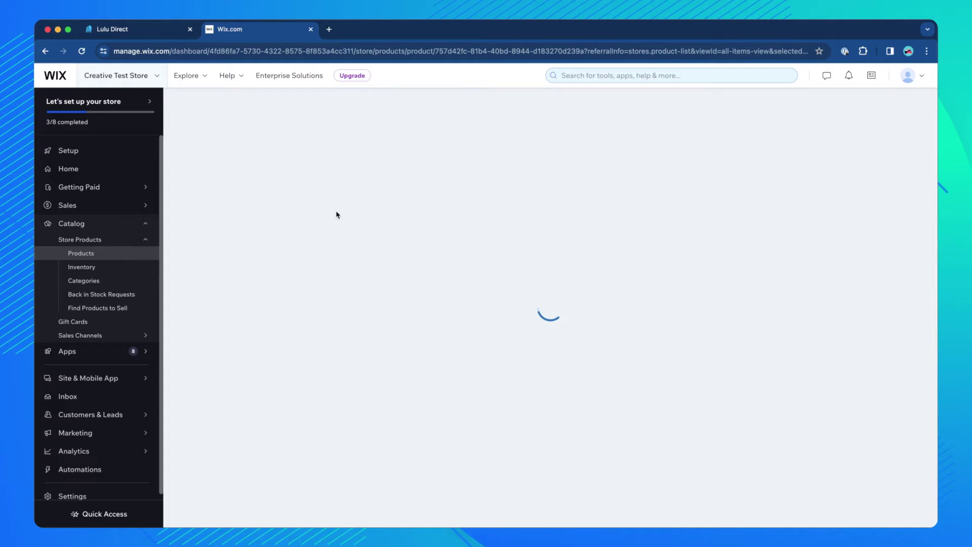
pyautogui.scroll(-3, 603, 245)
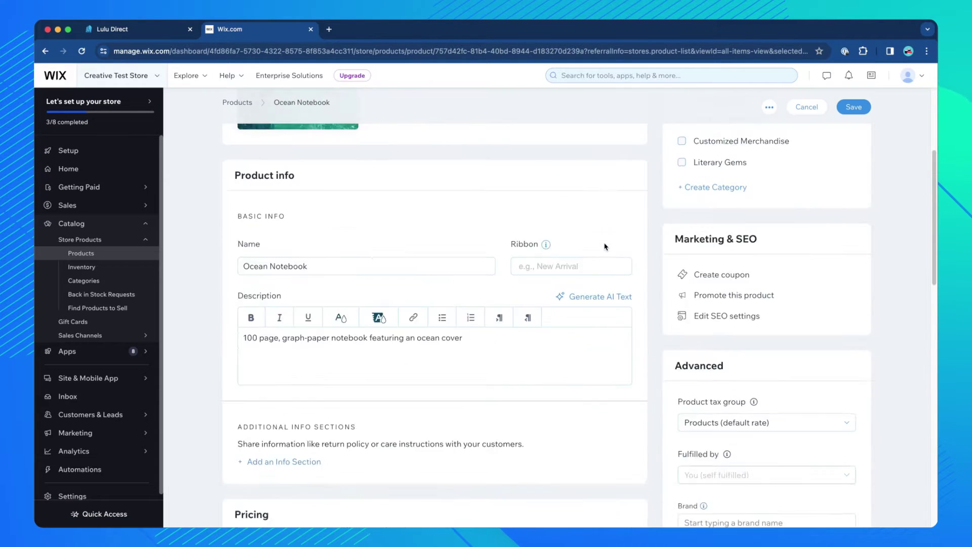
pyautogui.scroll(-5, 605, 246)
pyautogui.scroll(-3, 604, 246)
pyautogui.scroll(-2, 605, 246)
pyautogui.click(581, 336)
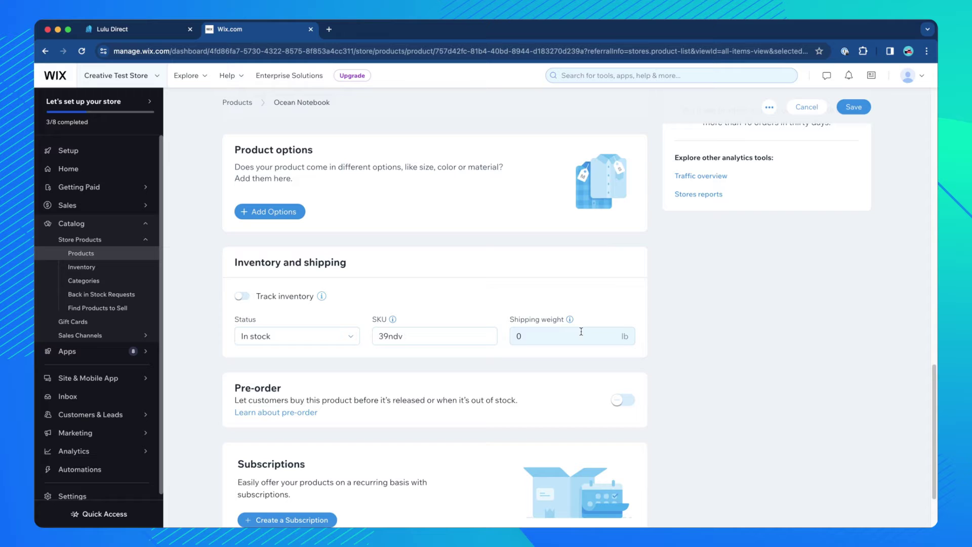
pyautogui.write('1')
pyautogui.click(658, 335)
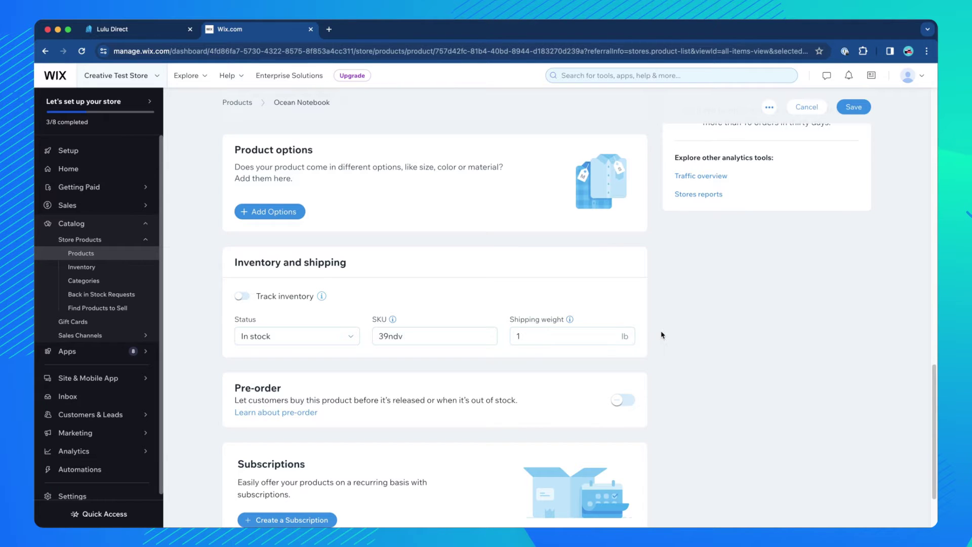
pyautogui.scroll(-1, 661, 330)
pyautogui.scroll(-2, 662, 330)
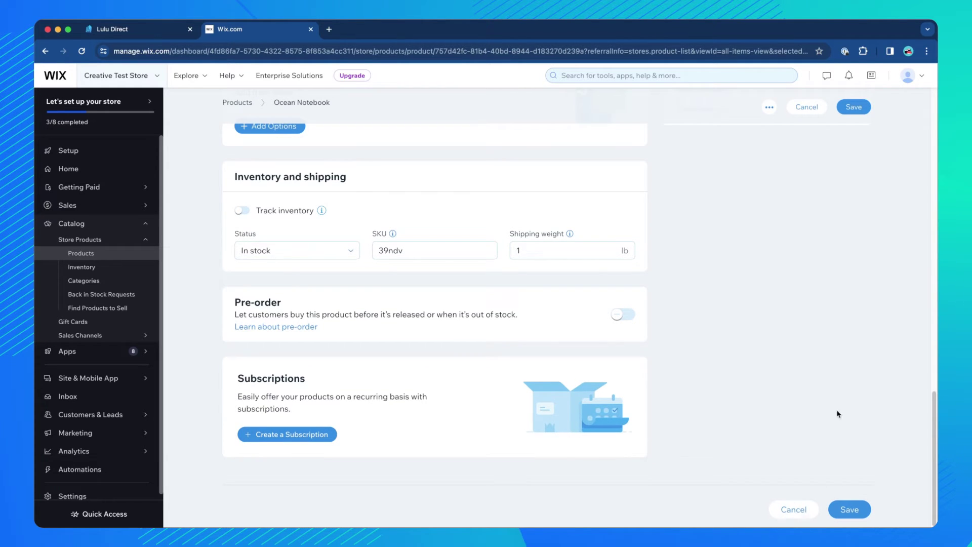
# Step: Save the notebook and go to the store's Shipping and Delivery settings
pyautogui.click(849, 509)
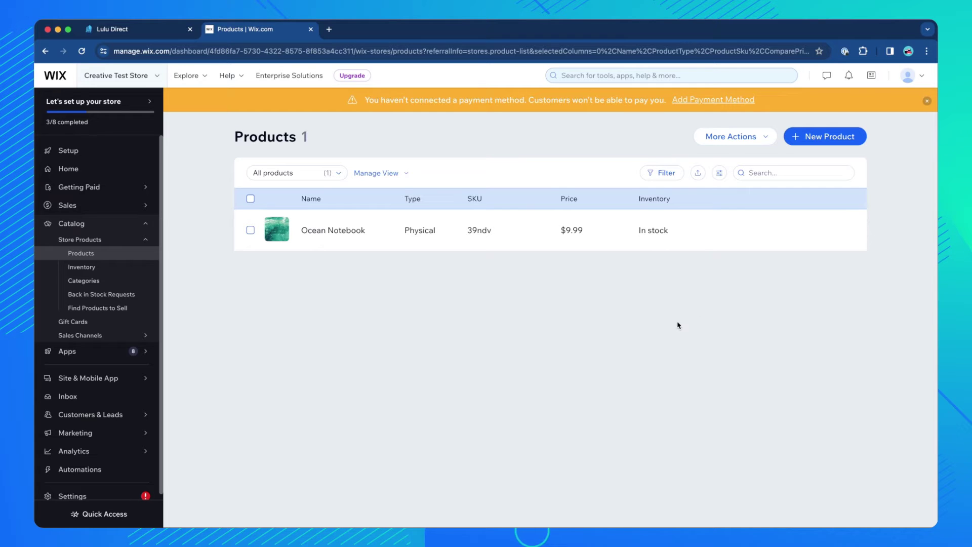
pyautogui.click(103, 495)
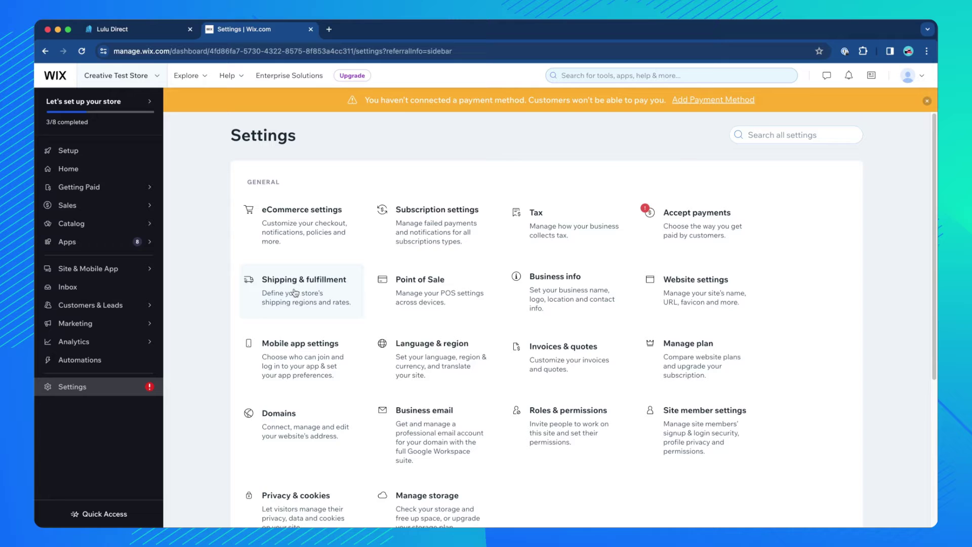
pyautogui.click(295, 293)
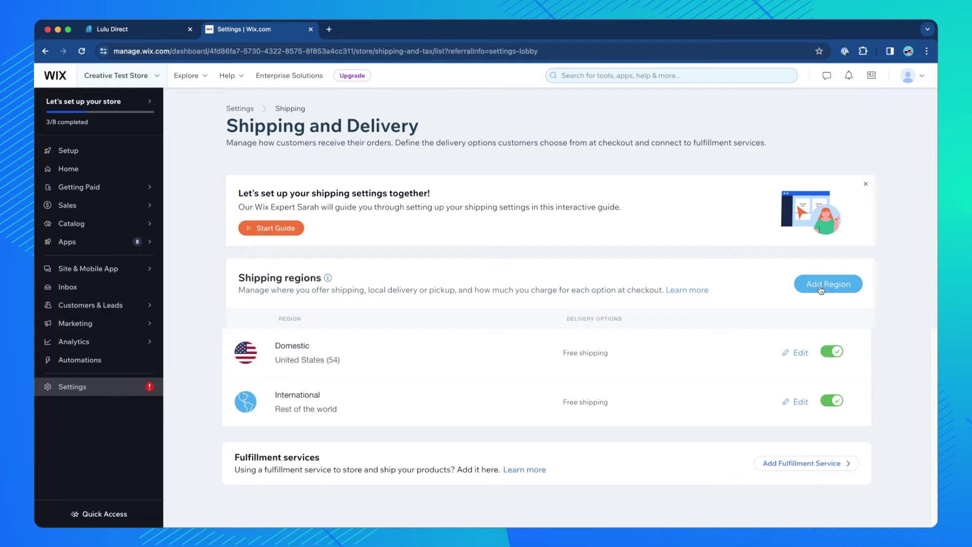
# Step: Make the Domestic region calculate shipping by weight under an option named Standard Shipping
pyautogui.click(797, 352)
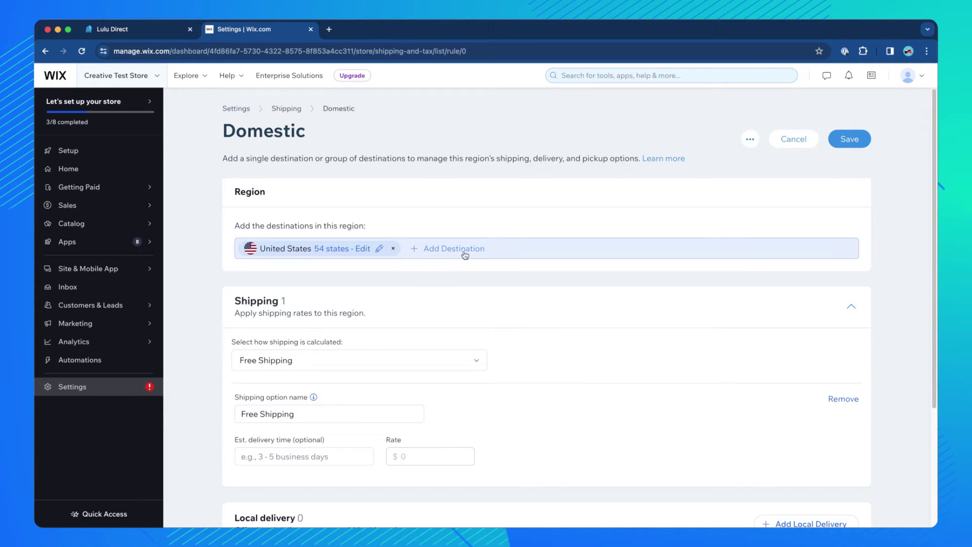
pyautogui.scroll(-3, 486, 304)
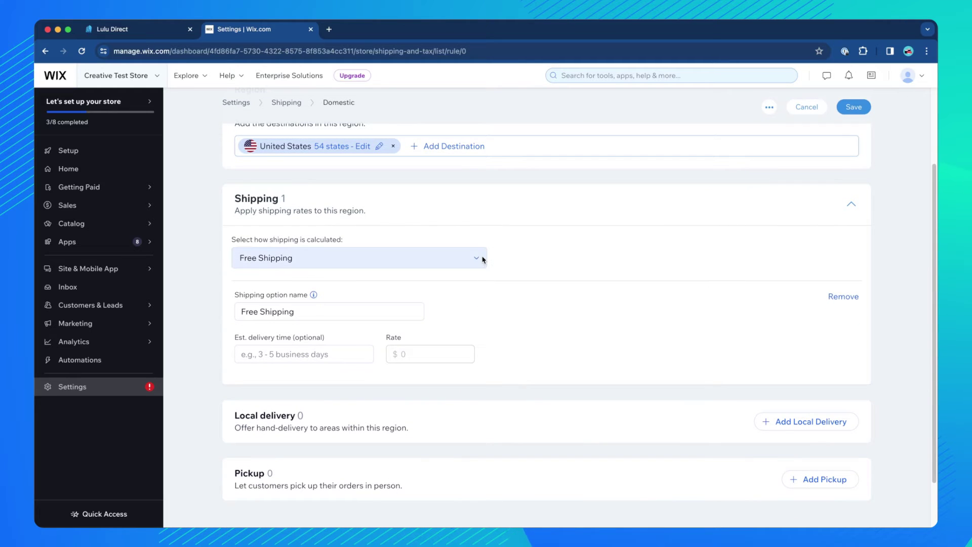
pyautogui.click(479, 261)
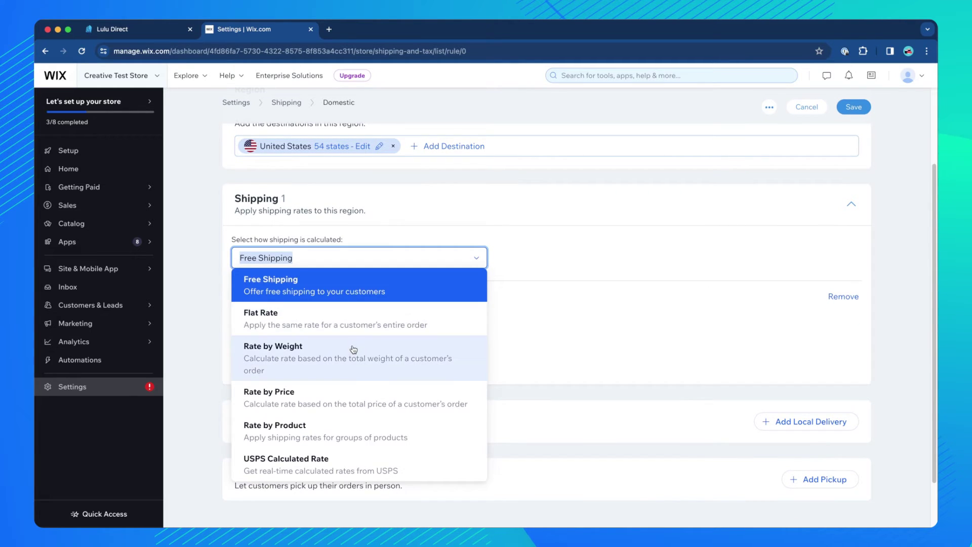
pyautogui.click(304, 347)
pyautogui.scroll(-1, 524, 281)
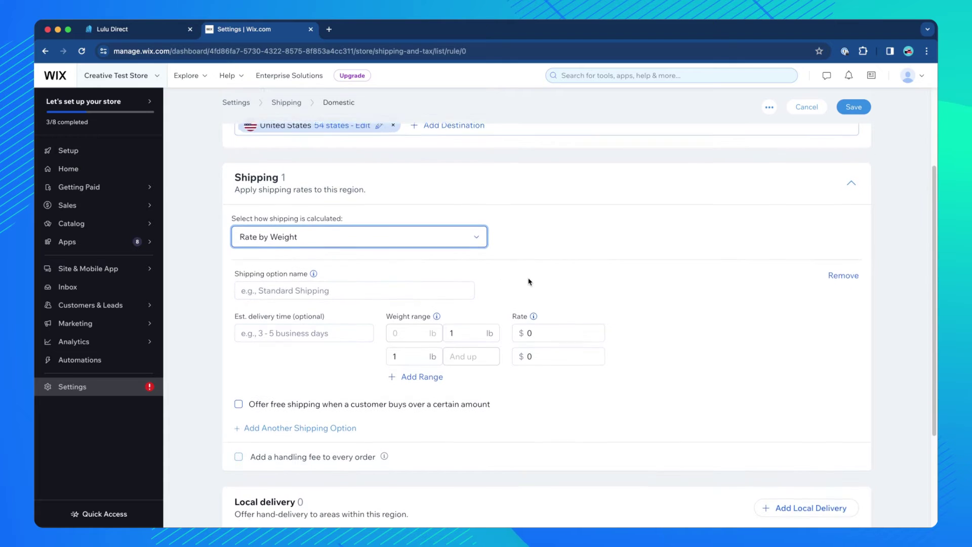
pyautogui.click(441, 290)
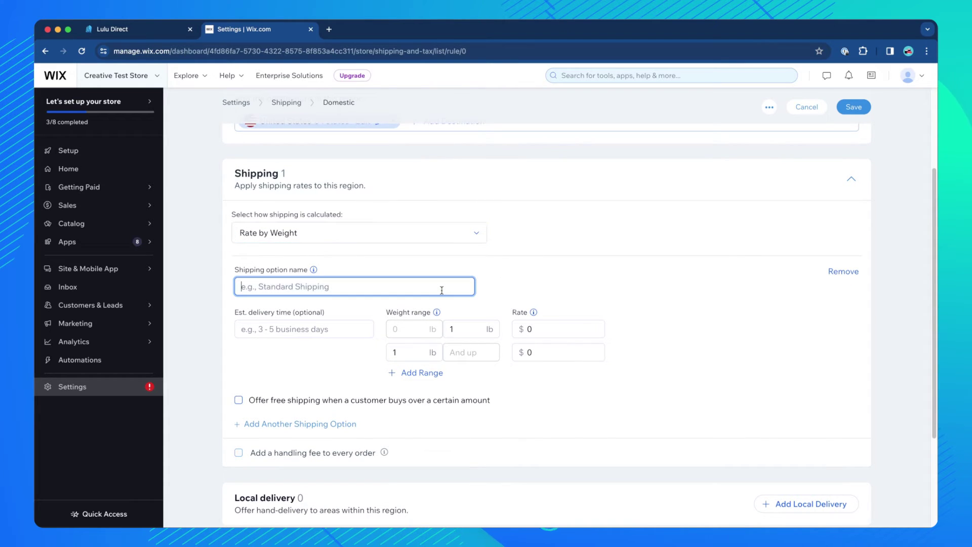
pyautogui.write('Standard')
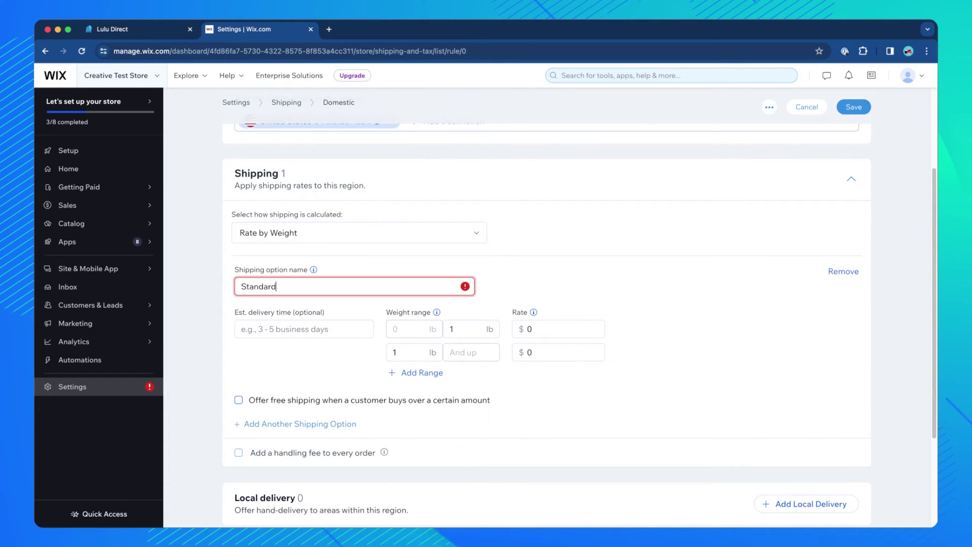
pyautogui.write(' Shipping')
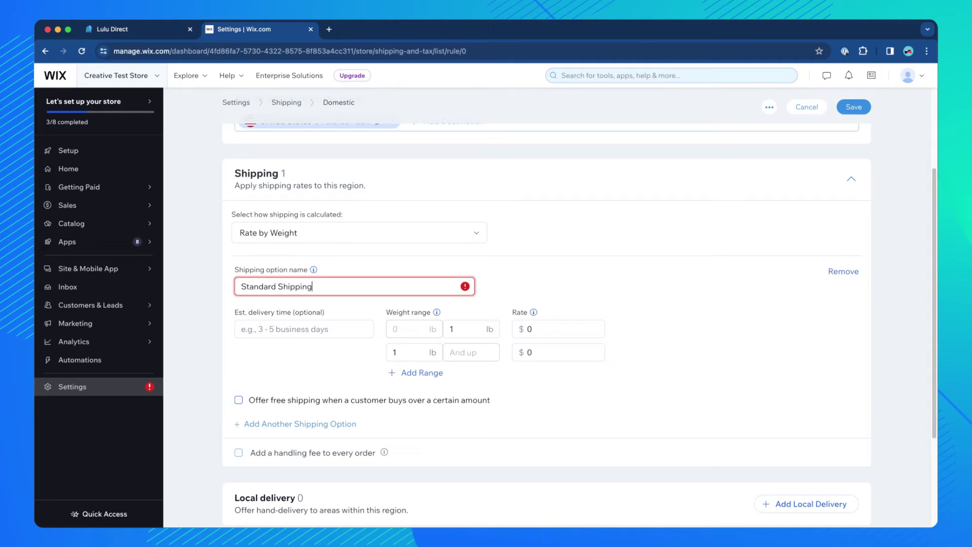
# Step: In Lulu's calculator price a 100-page US Trade perfect-bound B&W book on 60# White with matte cover
pyautogui.click(595, 286)
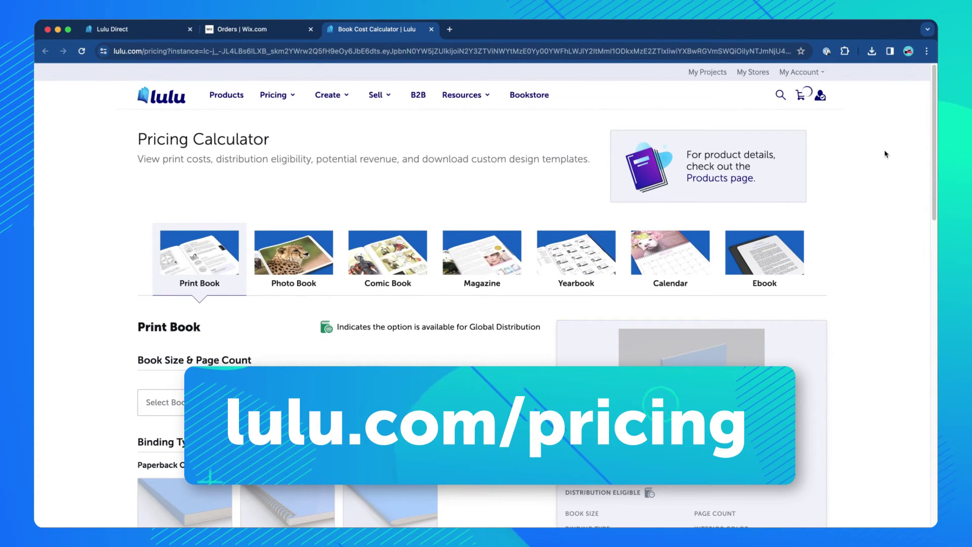
pyautogui.scroll(-5, 894, 157)
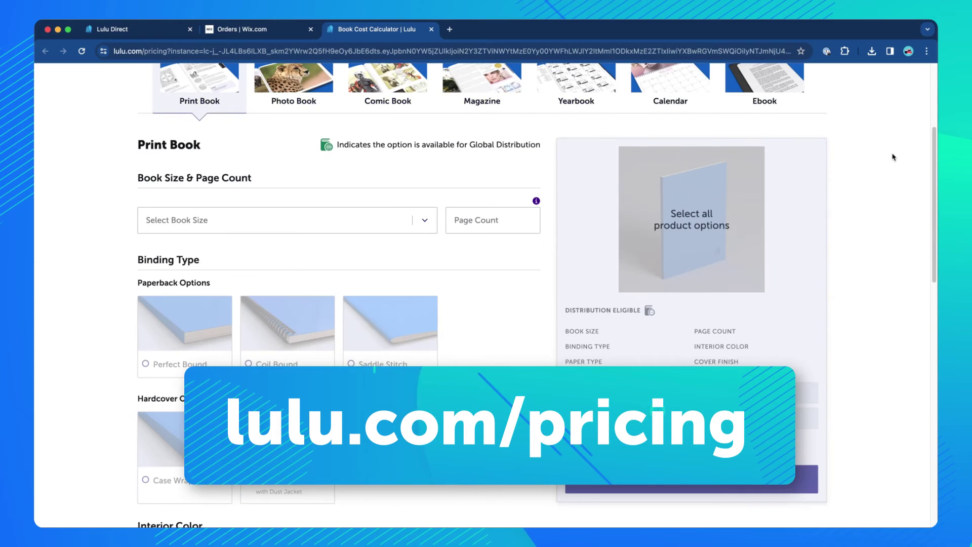
pyautogui.click(287, 221)
pyautogui.click(190, 384)
pyautogui.click(498, 217)
pyautogui.write('100')
pyautogui.scroll(-1, 182, 304)
pyautogui.click(183, 304)
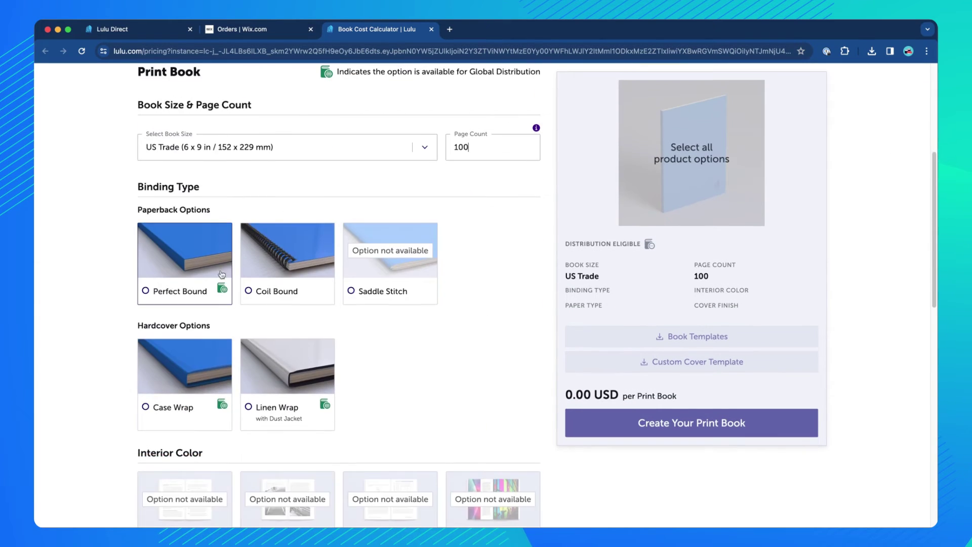
pyautogui.scroll(-3, 182, 304)
pyautogui.click(176, 336)
pyautogui.scroll(-3, 176, 336)
pyautogui.click(293, 228)
pyautogui.click(288, 357)
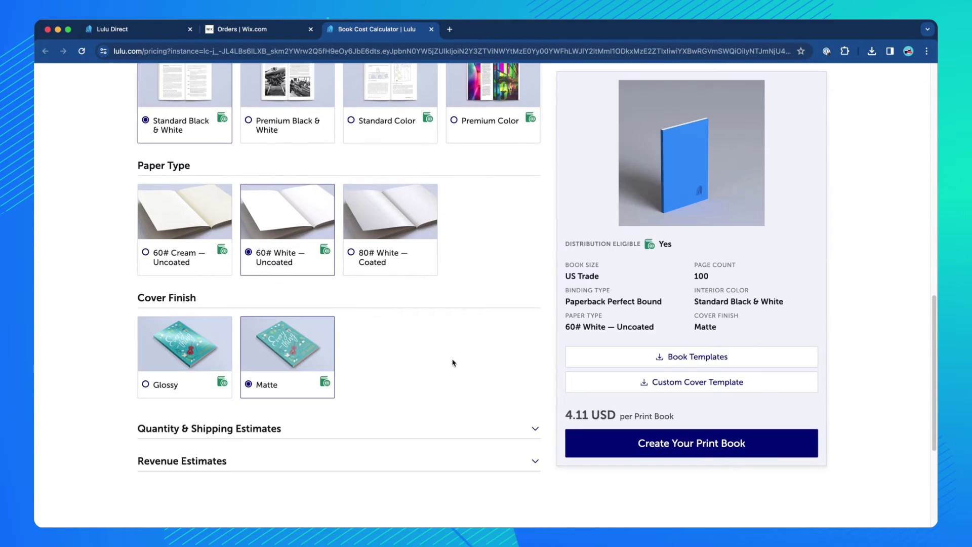
pyautogui.scroll(-3, 494, 319)
# Step: Estimate Mail | Trackable shipping to the United States for varying copy counts up to 10
pyautogui.click(532, 282)
pyautogui.scroll(-2, 533, 282)
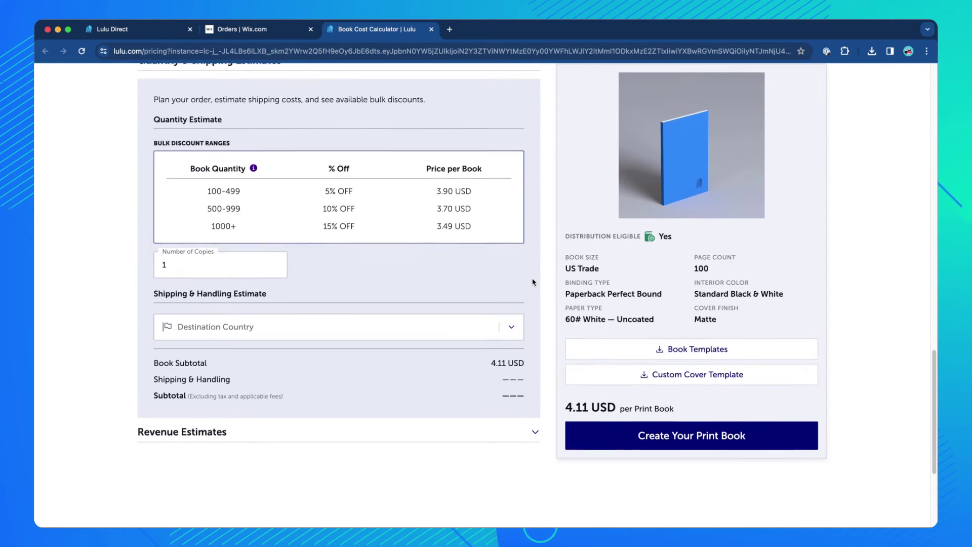
pyautogui.click(230, 327)
pyautogui.write('united')
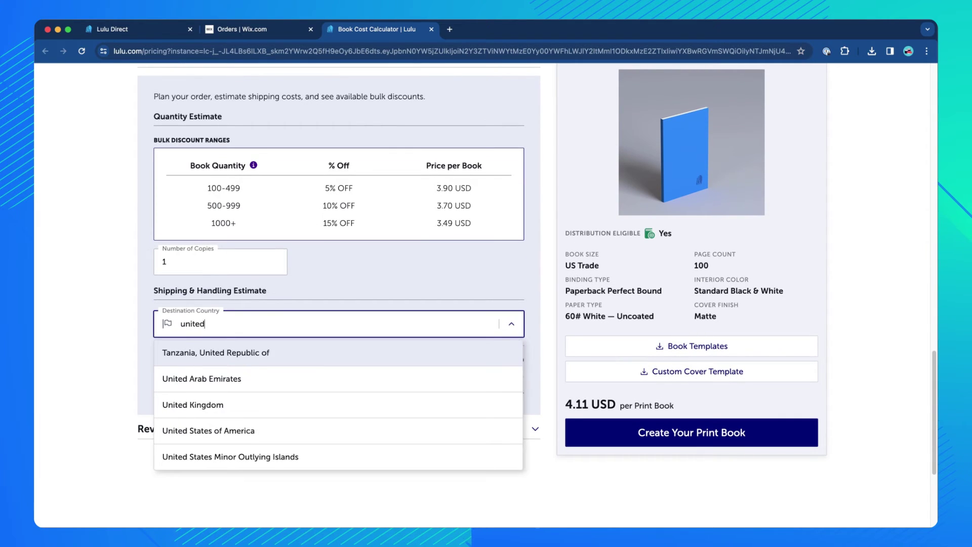
pyautogui.click(244, 432)
pyautogui.click(512, 361)
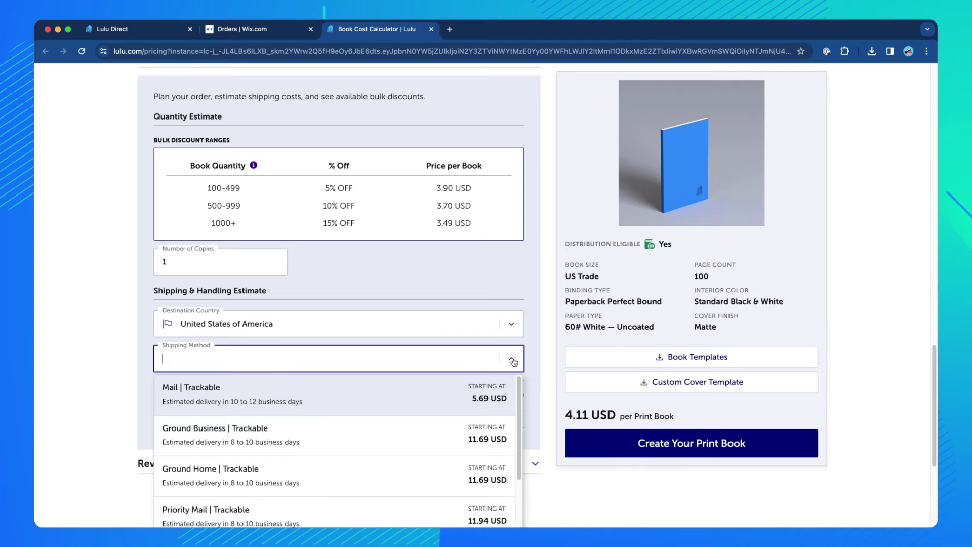
pyautogui.click(408, 388)
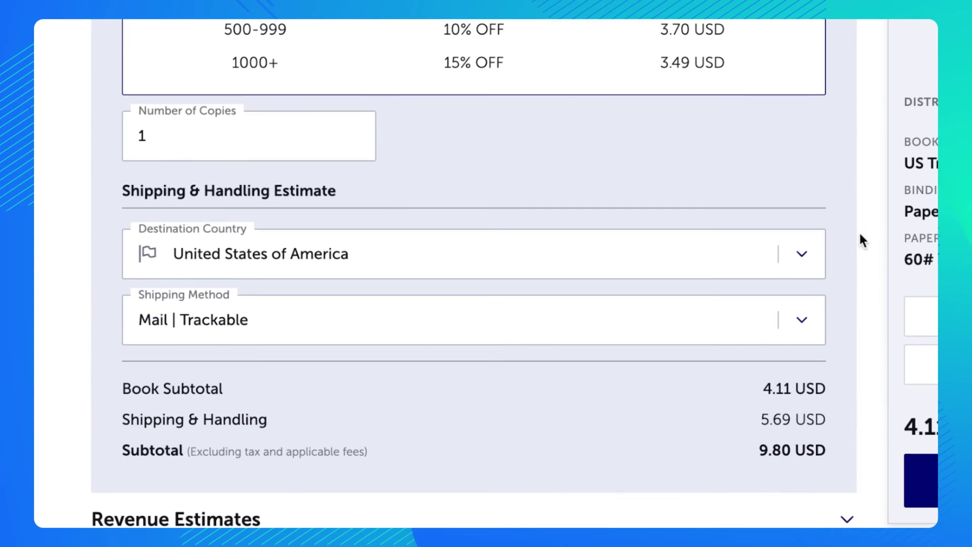
pyautogui.click(160, 137)
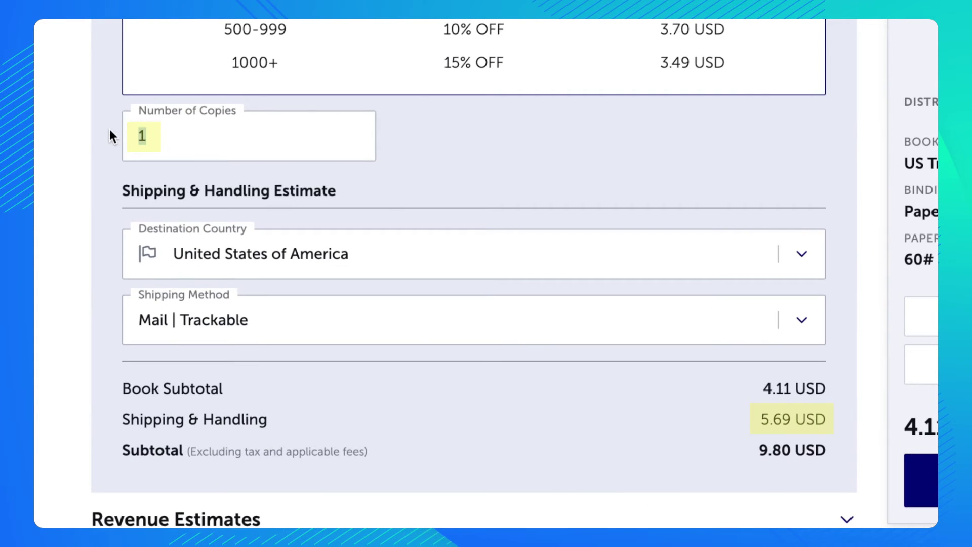
pyautogui.write('2')
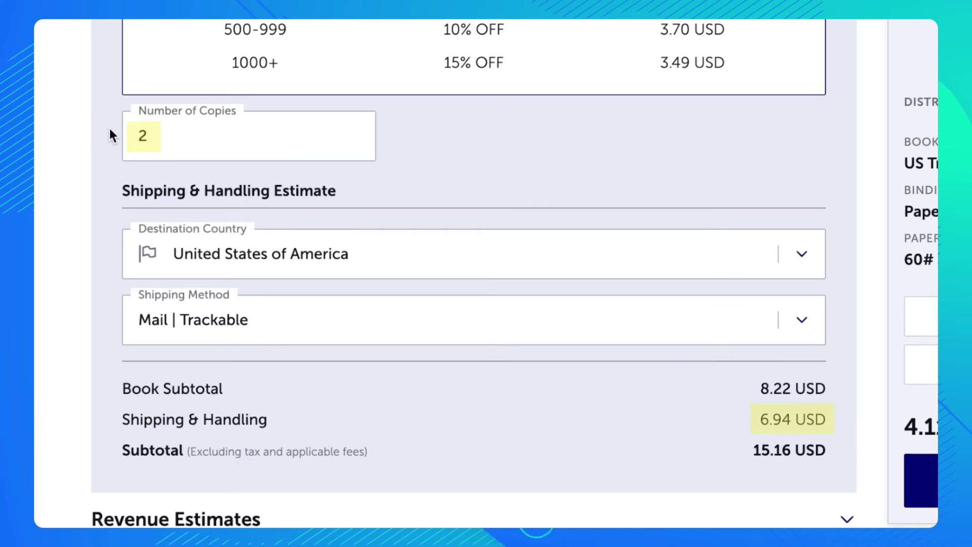
pyautogui.press('BackSpace')
pyautogui.write('3')
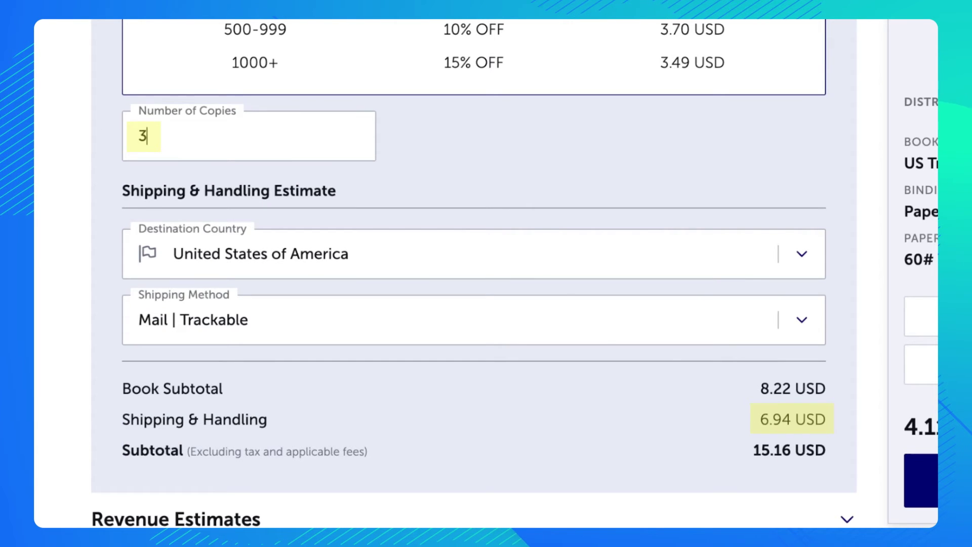
pyautogui.press('BackSpace')
pyautogui.write('5')
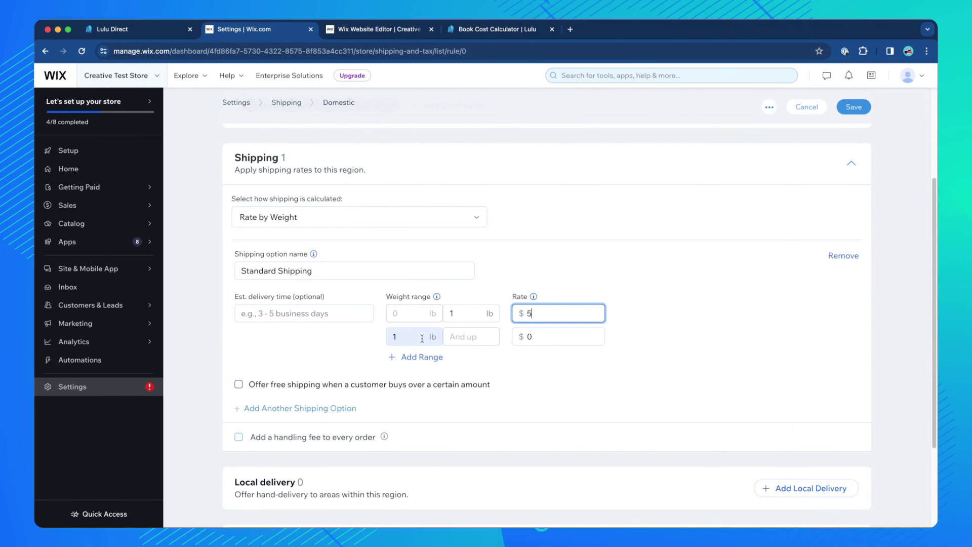
# Step: Add weight ranges 1–2, 2–3, 3–5 and 5 lb up with rates $7, $8, $10 and $12
pyautogui.click(418, 357)
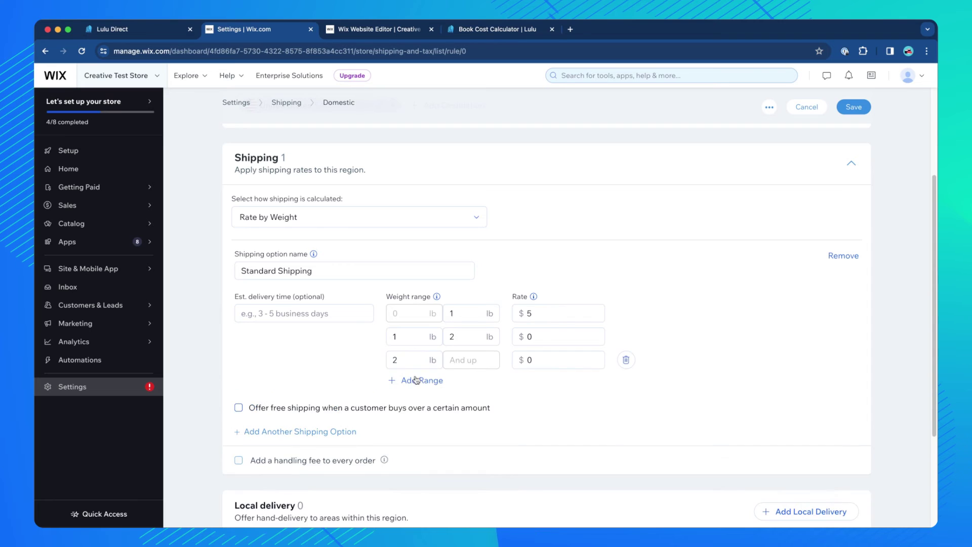
pyautogui.click(419, 379)
pyautogui.click(531, 338)
pyautogui.write('7')
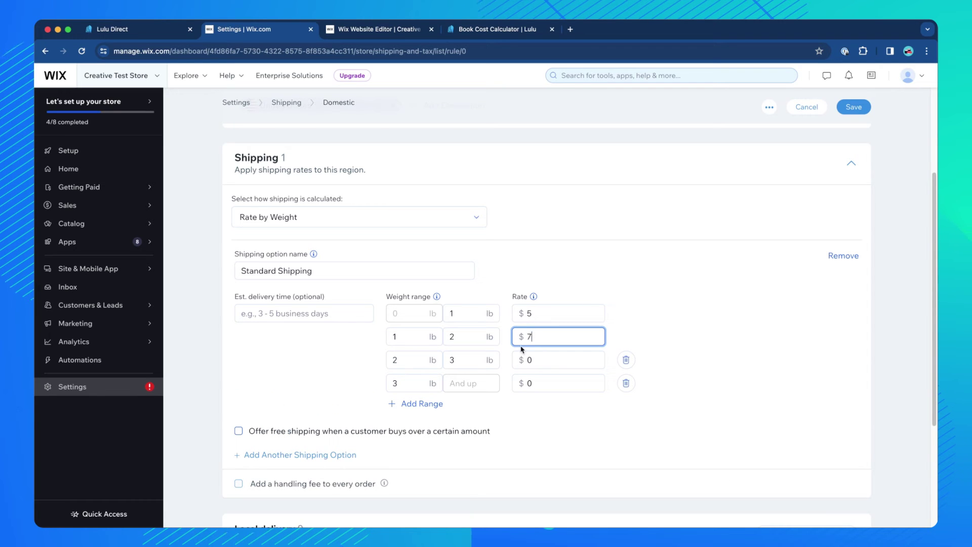
pyautogui.click(531, 359)
pyautogui.click(467, 383)
pyautogui.write('4')
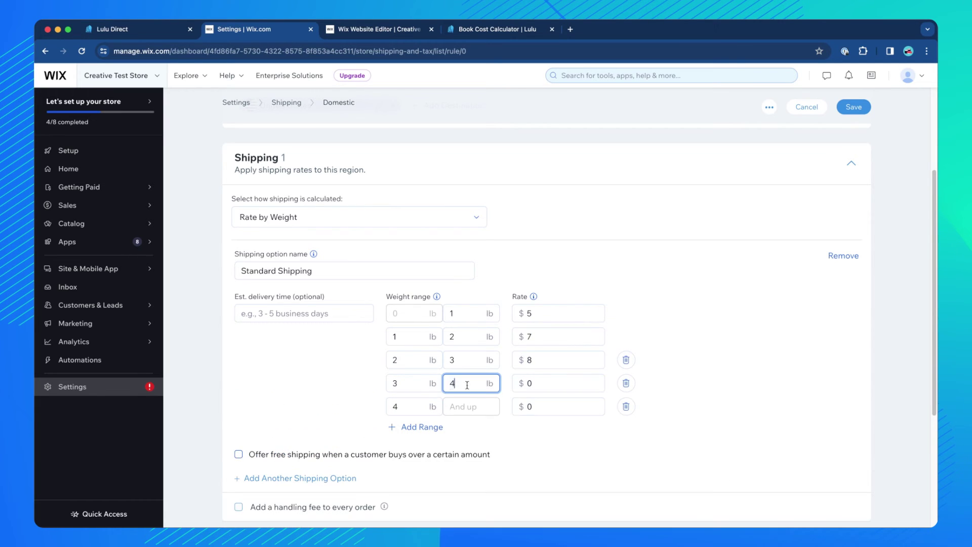
pyautogui.write('5')
pyautogui.click(529, 386)
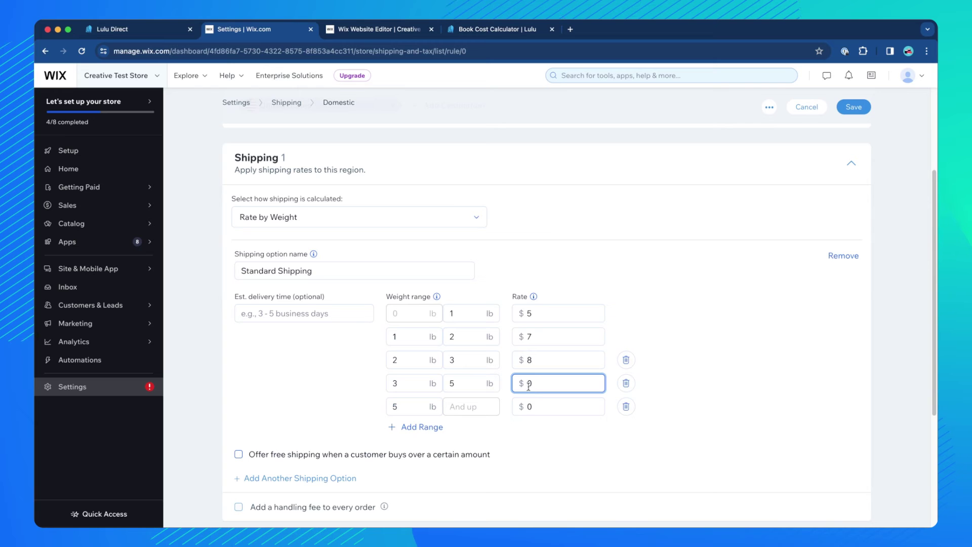
pyautogui.write('100')
pyautogui.click(545, 405)
pyautogui.write('12')
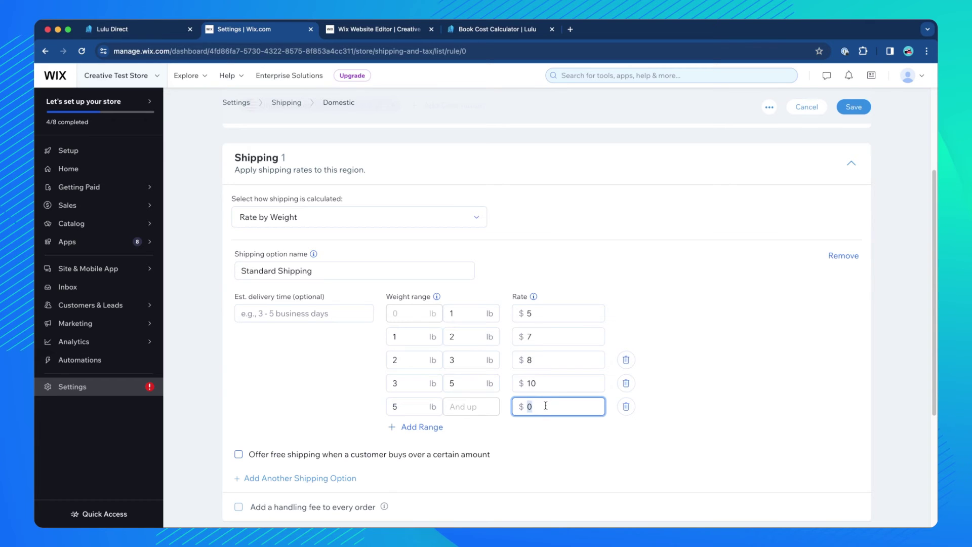
pyautogui.click(603, 439)
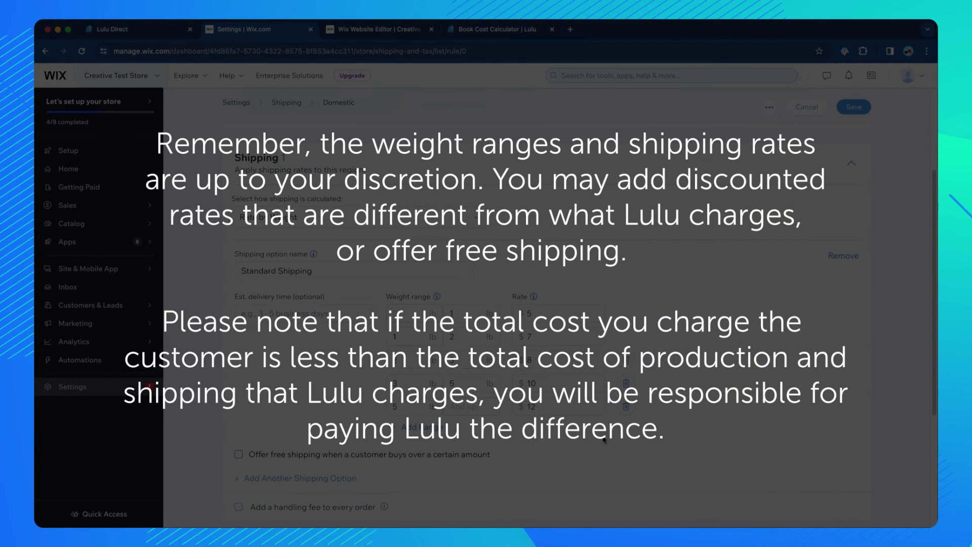
pyautogui.scroll(-1, 604, 439)
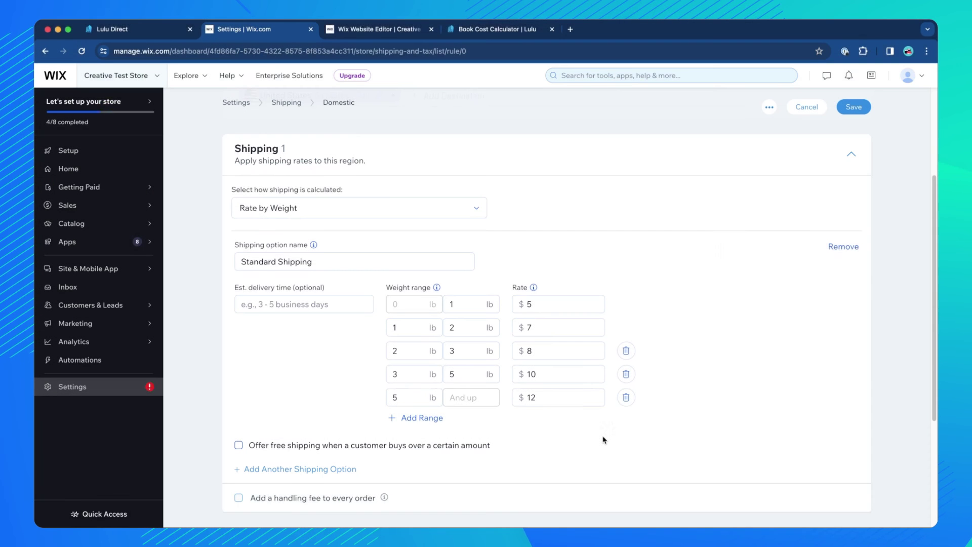
pyautogui.scroll(-5, 915, 241)
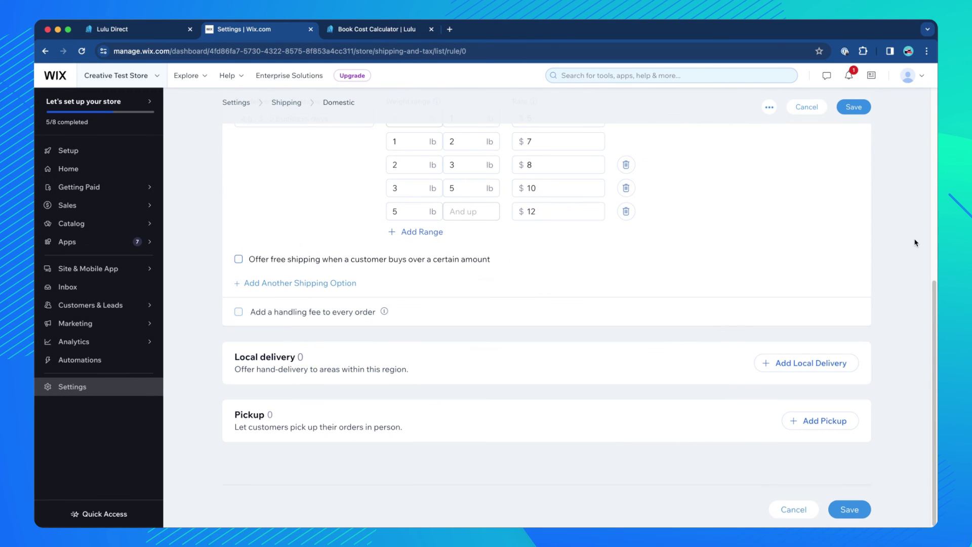